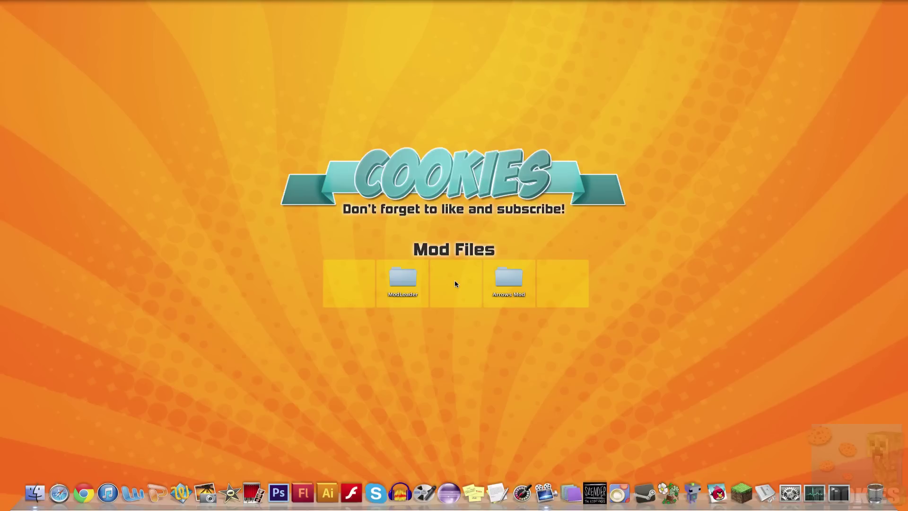
# Step: Highlight the ModLoader and Arrows Mod folders on the desktop by selecting them
pyautogui.press('Right')
pyautogui.click(455, 283)
pyautogui.moveTo(317, 313); pyautogui.dragTo(593, 255)
pyautogui.click(447, 284)
pyautogui.moveTo(377, 308); pyautogui.dragTo(406, 313)
pyautogui.click(432, 309)
pyautogui.click(405, 283)
pyautogui.click(517, 280)
pyautogui.click(451, 325)
pyautogui.click(462, 281)
# Step: Navigate from Hardrive through Users, home, Library, Application Support and minecraft into bin
pyautogui.click(38, 506)
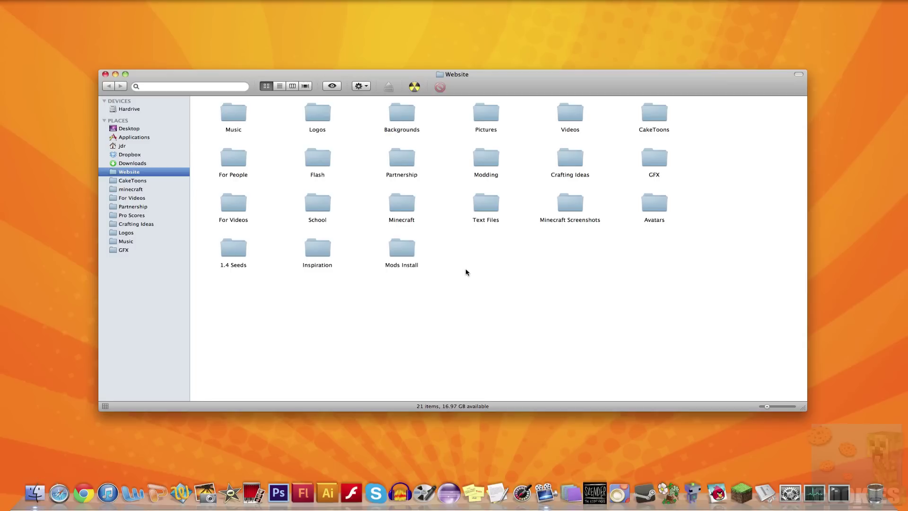
pyautogui.click(135, 110)
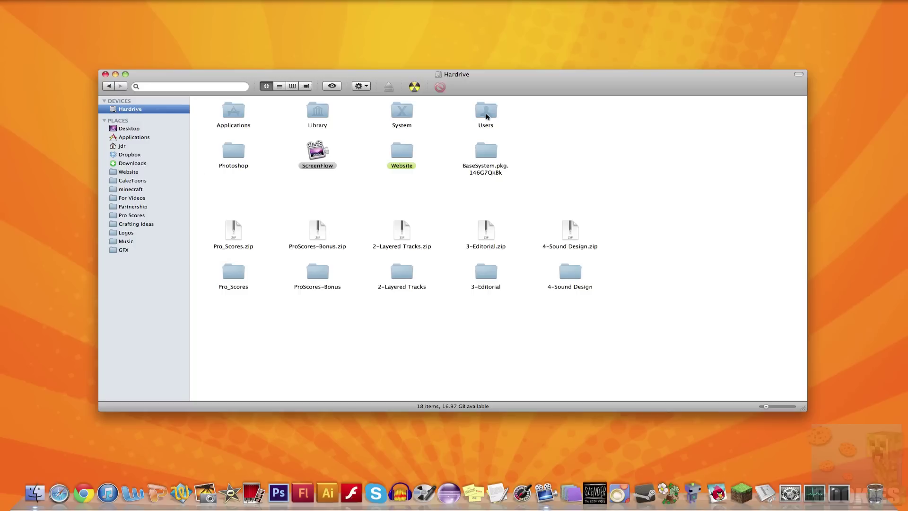
pyautogui.doubleClick(486, 115)
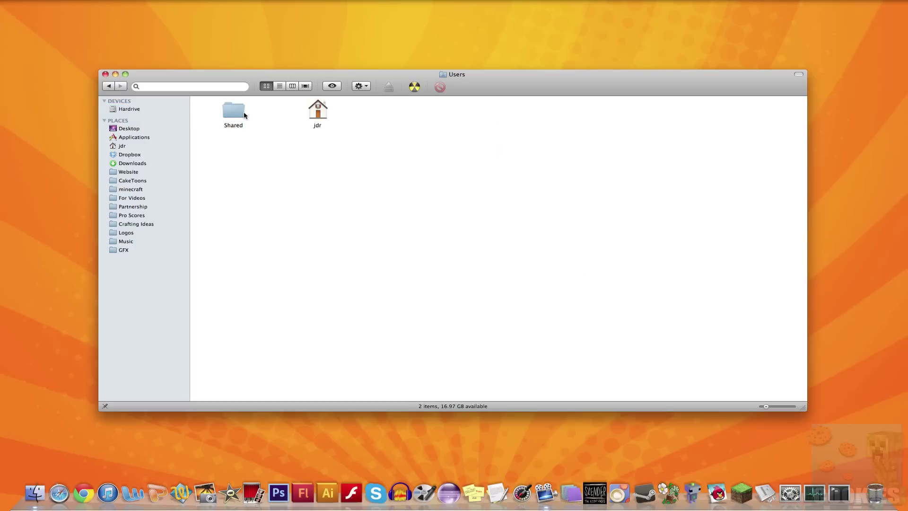
pyautogui.doubleClick(323, 110)
pyautogui.doubleClick(233, 151)
pyautogui.doubleClick(316, 111)
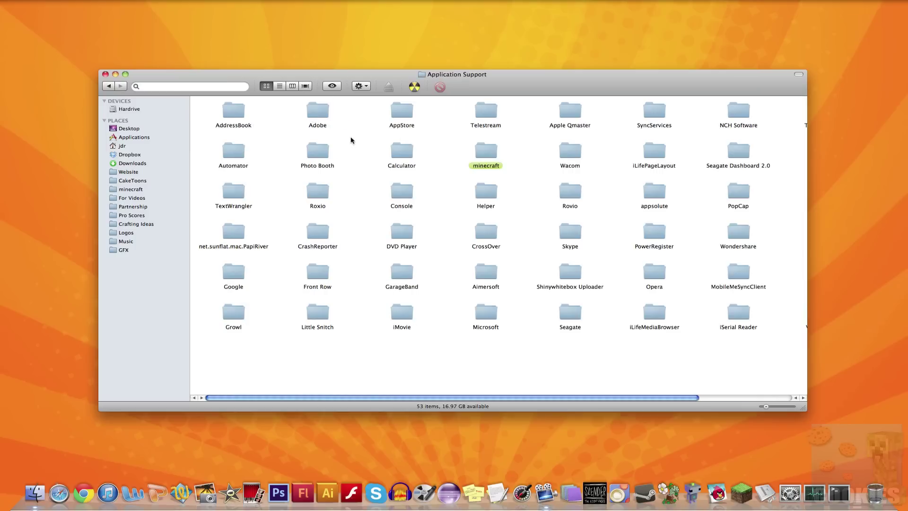
pyautogui.doubleClick(483, 152)
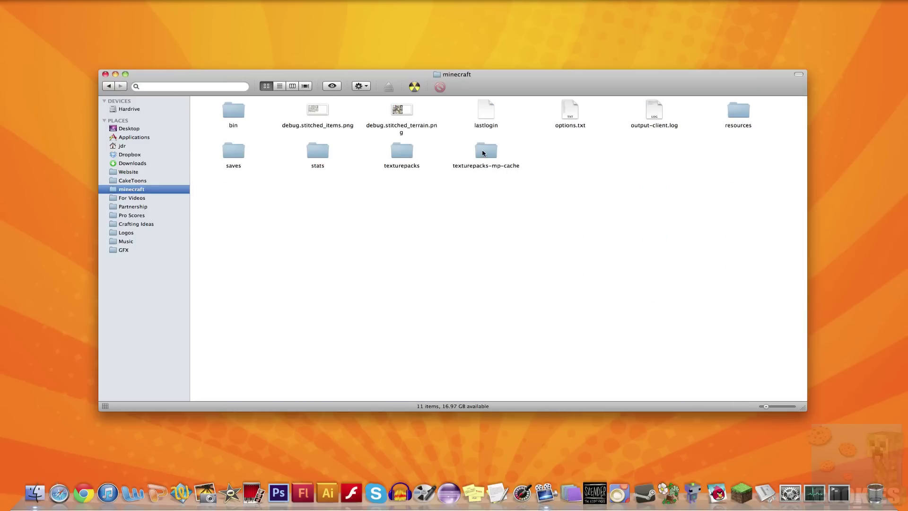
pyautogui.doubleClick(233, 111)
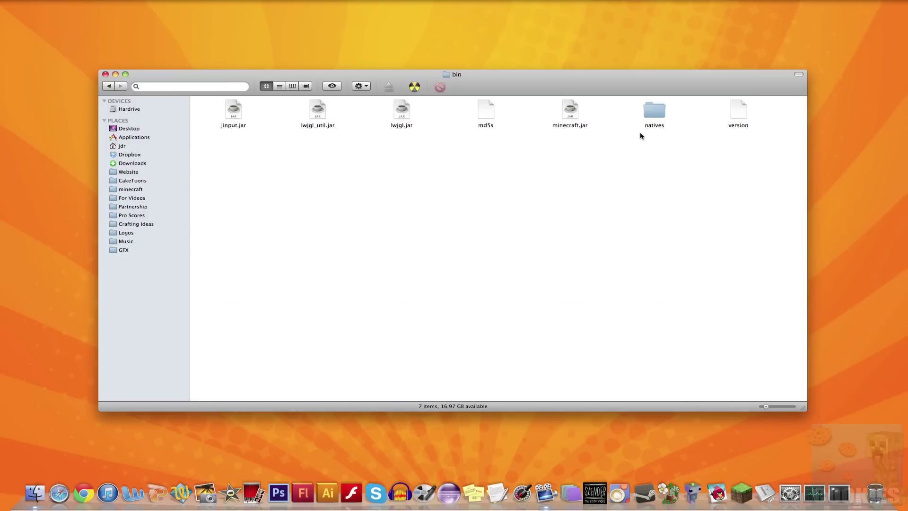
# Step: Append .zip to minecraft.jar's name and confirm using the .zip extension
pyautogui.click(572, 112)
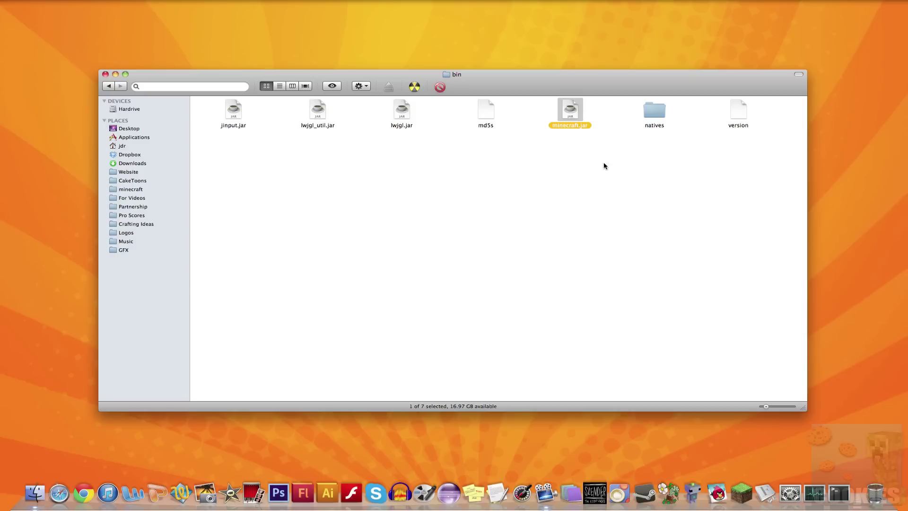
pyautogui.press('Return')
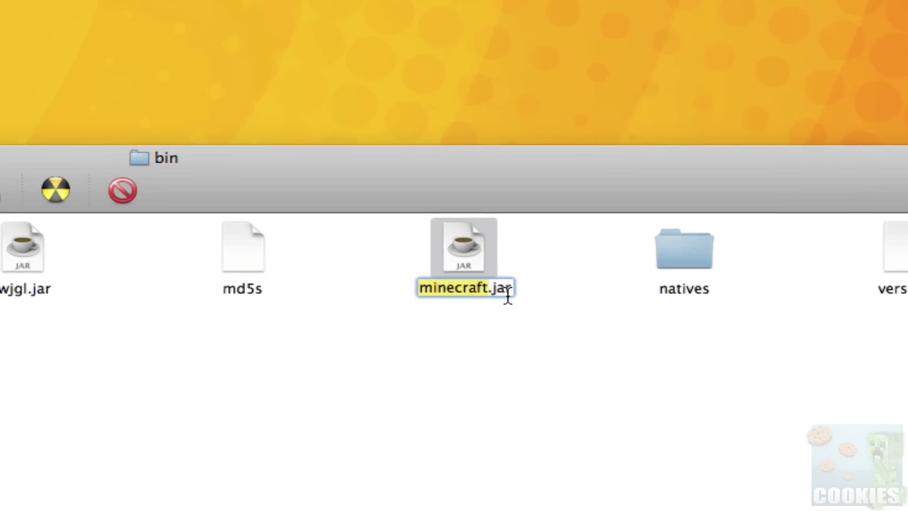
pyautogui.click(509, 290)
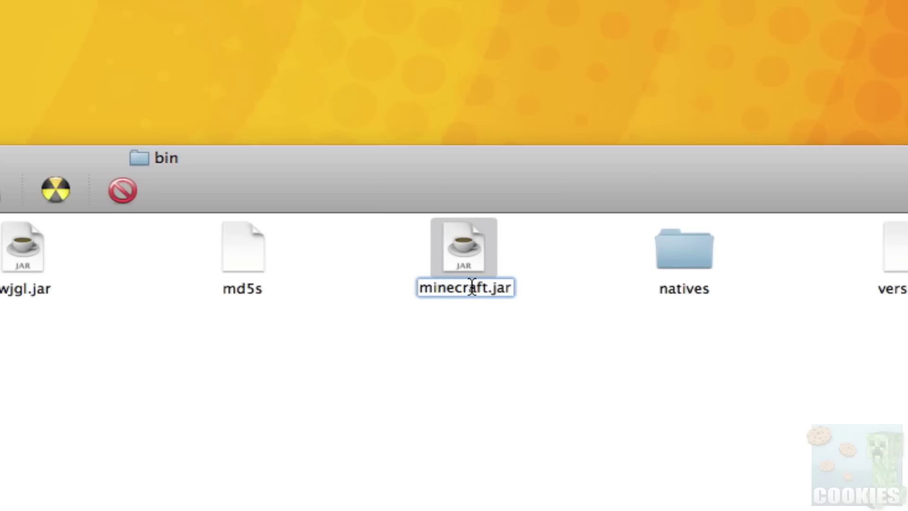
pyautogui.write('.zip')
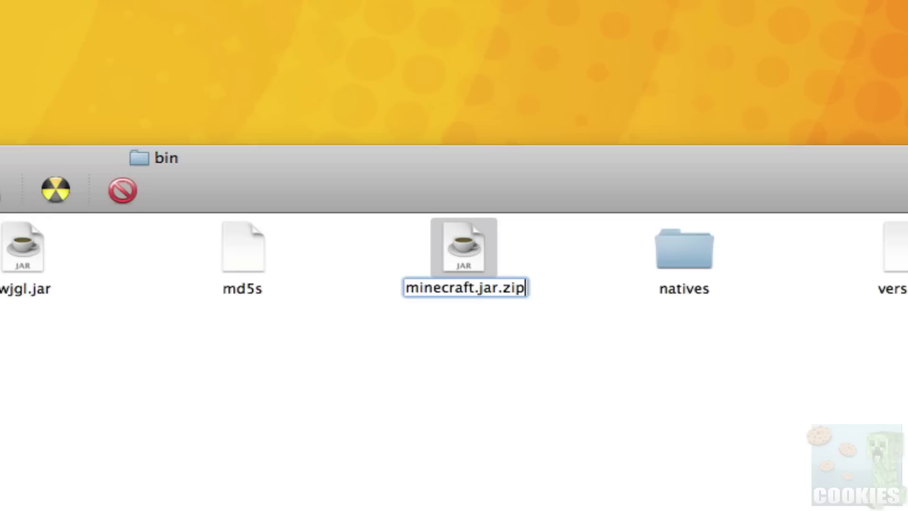
pyautogui.press('Return')
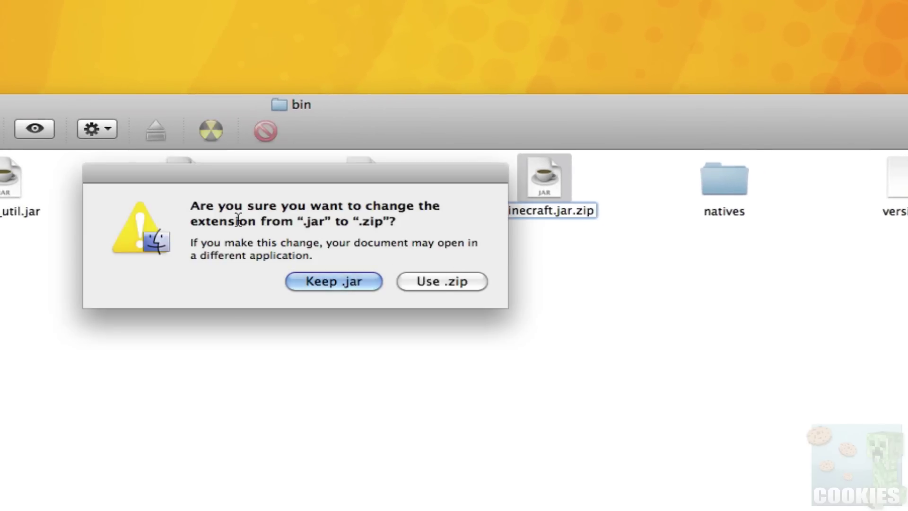
pyautogui.click(424, 269)
pyautogui.click(521, 238)
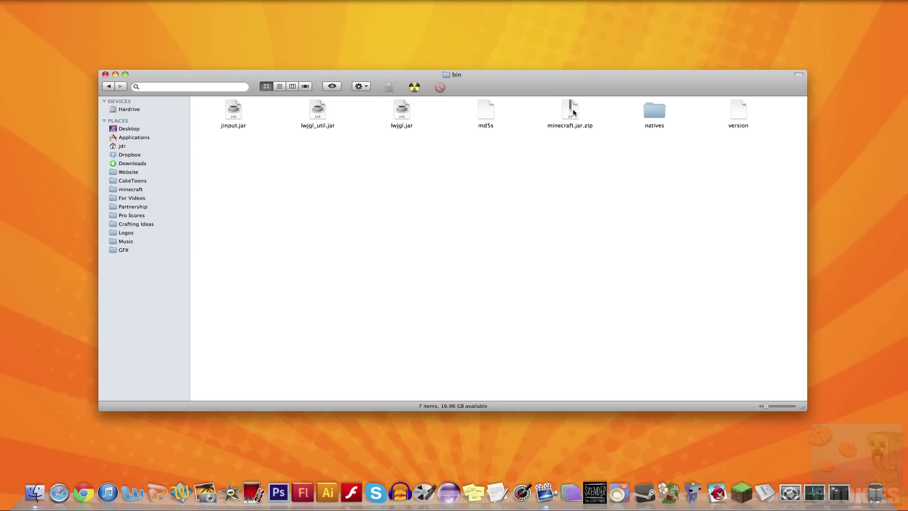
# Step: Extract minecraft.jar.zip into a minecraft.jar folder in bin
pyautogui.click(572, 113)
pyautogui.doubleClick(578, 116)
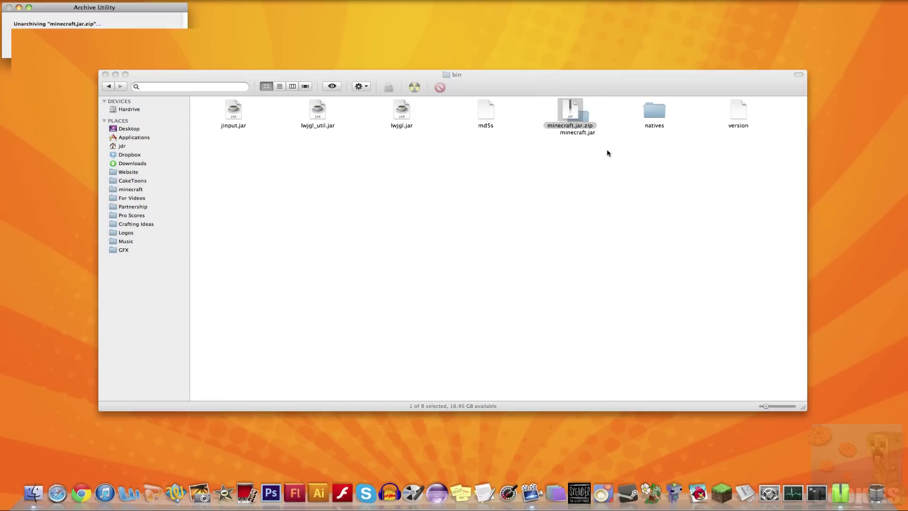
pyautogui.moveTo(579, 132); pyautogui.dragTo(574, 160)
pyautogui.click(624, 169)
pyautogui.click(562, 159)
pyautogui.click(647, 176)
pyautogui.moveTo(551, 85); pyautogui.dragTo(553, 338)
# Step: Copy all 28 files from the ModLoader folder
pyautogui.doubleClick(408, 279)
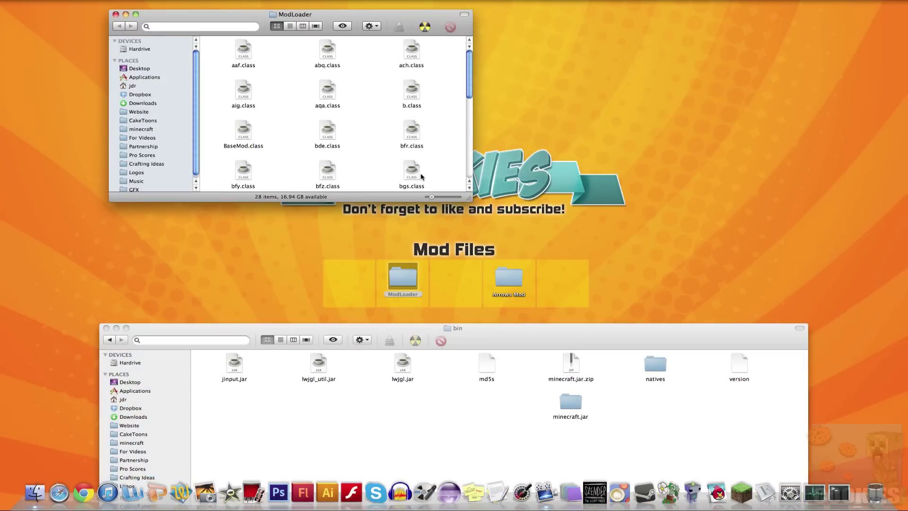
pyautogui.press('super+a')
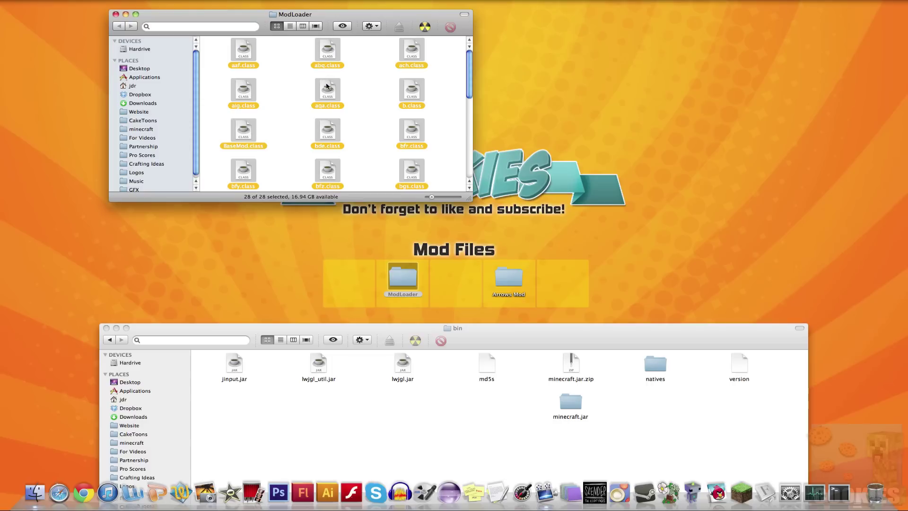
pyautogui.rightClick(327, 85)
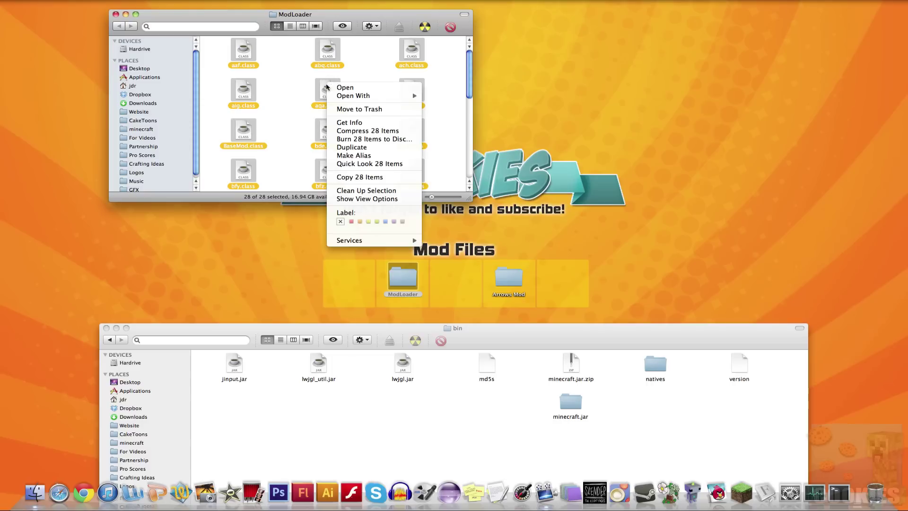
pyautogui.click(351, 177)
# Step: Paste the ModLoader files into the minecraft.jar folder, replacing all existing duplicates
pyautogui.moveTo(528, 327); pyautogui.dragTo(529, 107)
pyautogui.click(571, 179)
pyautogui.doubleClick(571, 179)
pyautogui.rightClick(450, 190)
pyautogui.click(488, 222)
pyautogui.click(354, 165)
pyautogui.click(508, 164)
# Step: Close ModLoader and copy the 11 class files from the Arrows Mod folder
pyautogui.click(115, 15)
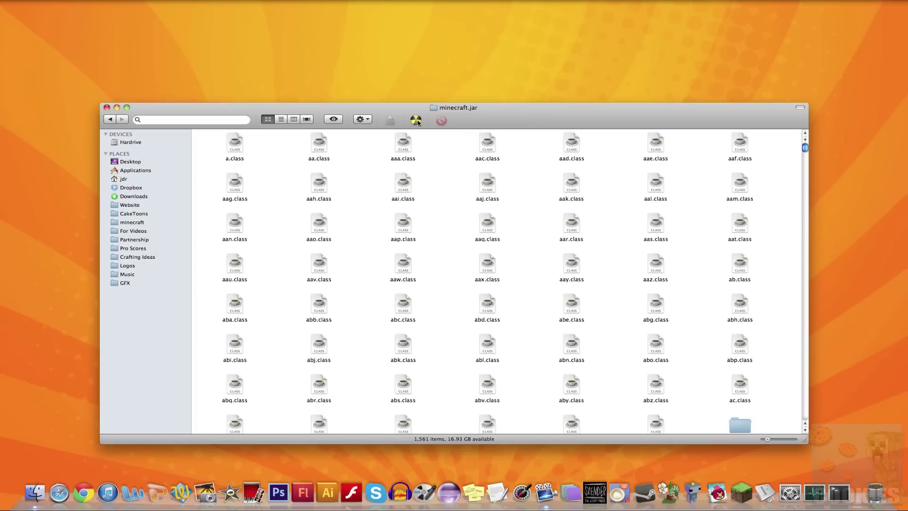
pyautogui.moveTo(490, 120); pyautogui.dragTo(475, 339)
pyautogui.click(508, 282)
pyautogui.doubleClick(508, 282)
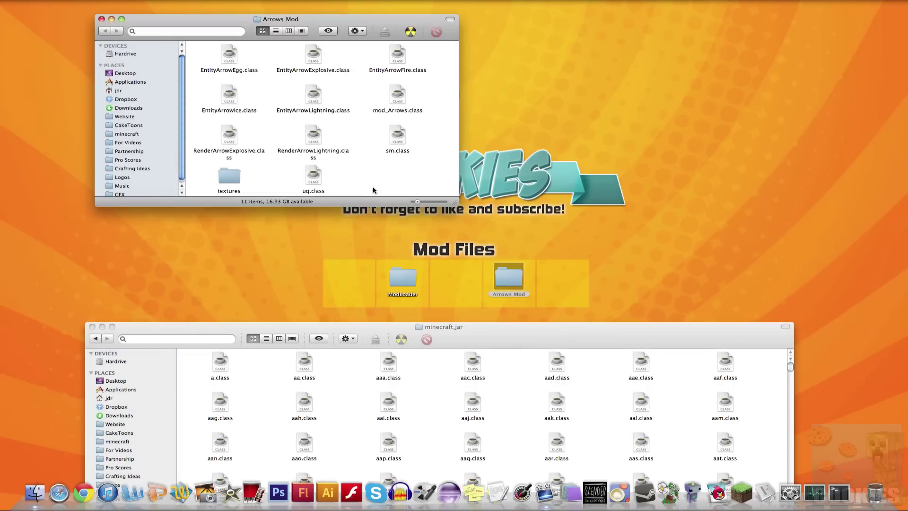
pyautogui.press('super+a')
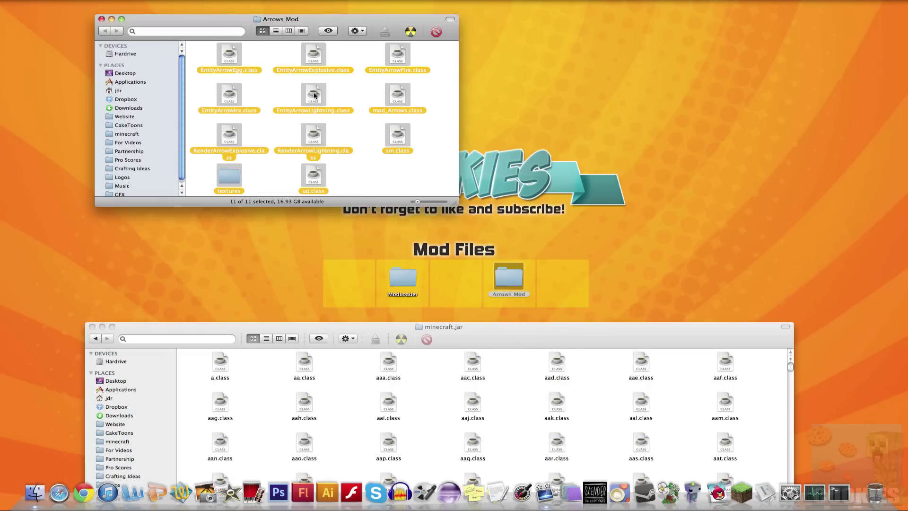
pyautogui.rightClick(314, 95)
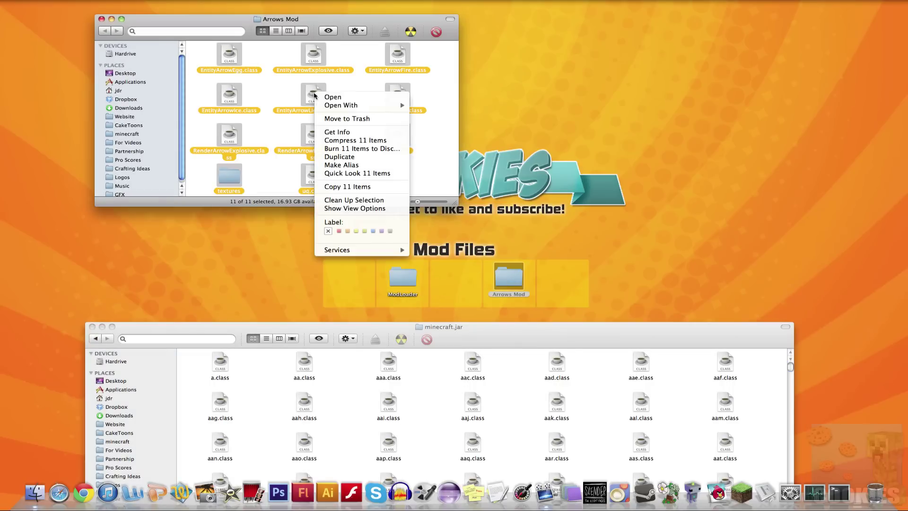
pyautogui.click(387, 187)
# Step: Paste them into minecraft.jar, replacing all conflicts, and close the Arrows Mod window
pyautogui.moveTo(538, 324); pyautogui.dragTo(544, 44)
pyautogui.rightClick(499, 179)
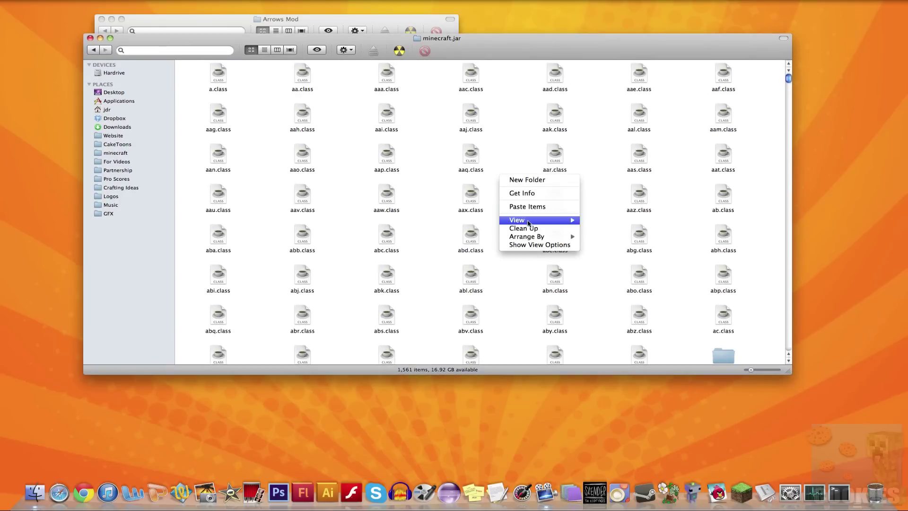
pyautogui.click(526, 206)
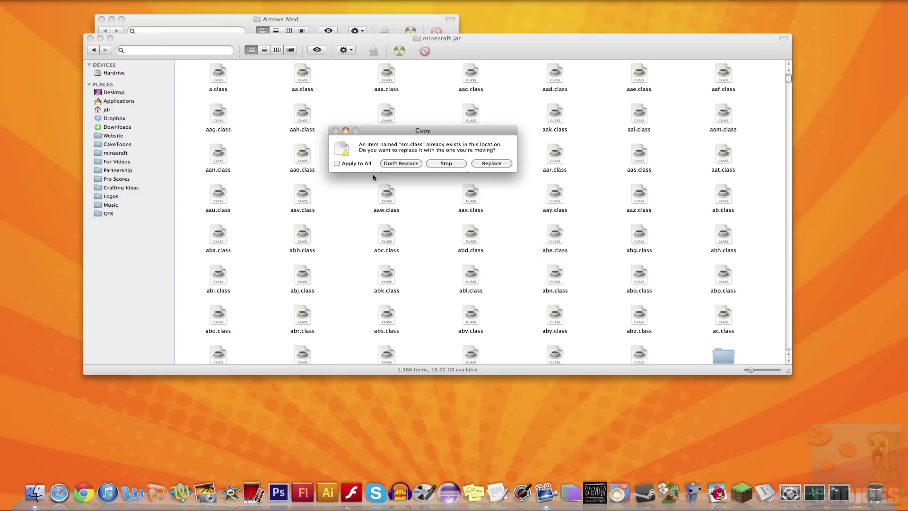
pyautogui.click(365, 165)
pyautogui.click(491, 164)
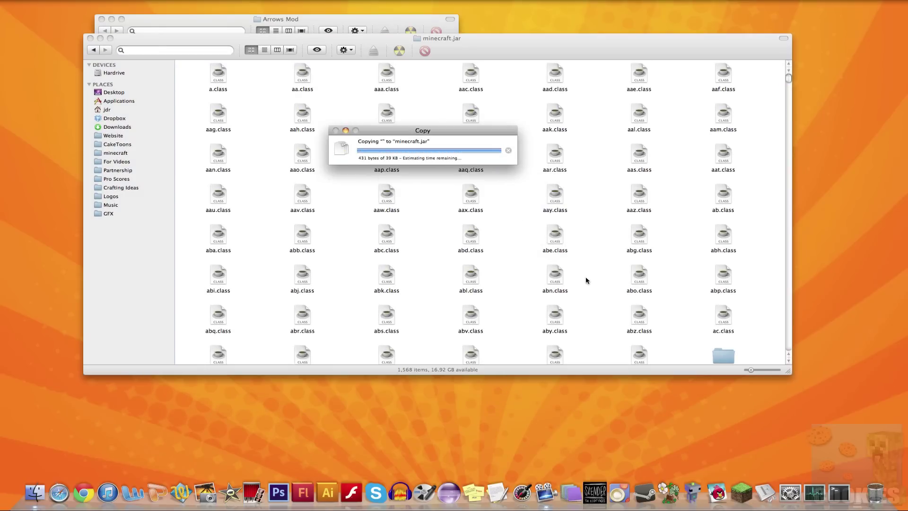
pyautogui.click(101, 19)
pyautogui.moveTo(499, 51); pyautogui.dragTo(496, 73)
# Step: Jump to META-INF by typing 'met', move it to the Trash, and close minecraft.jar
pyautogui.click(466, 214)
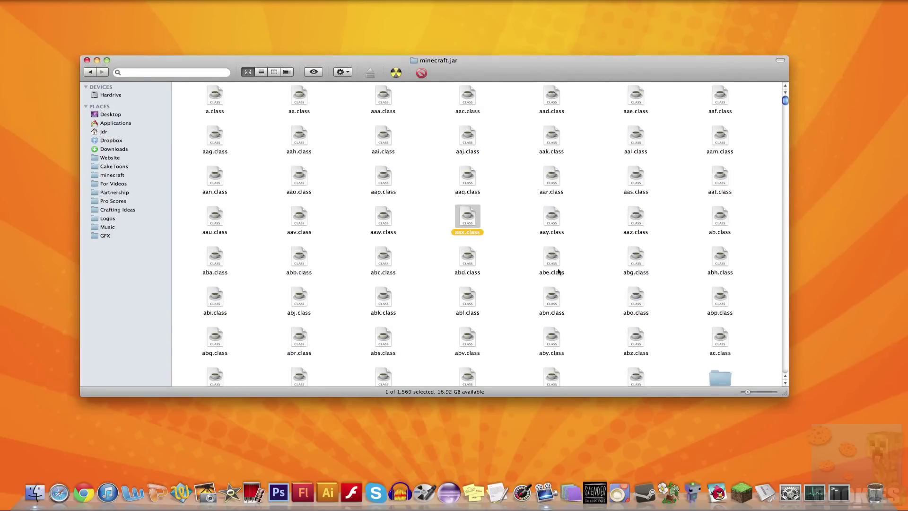
pyautogui.write('met')
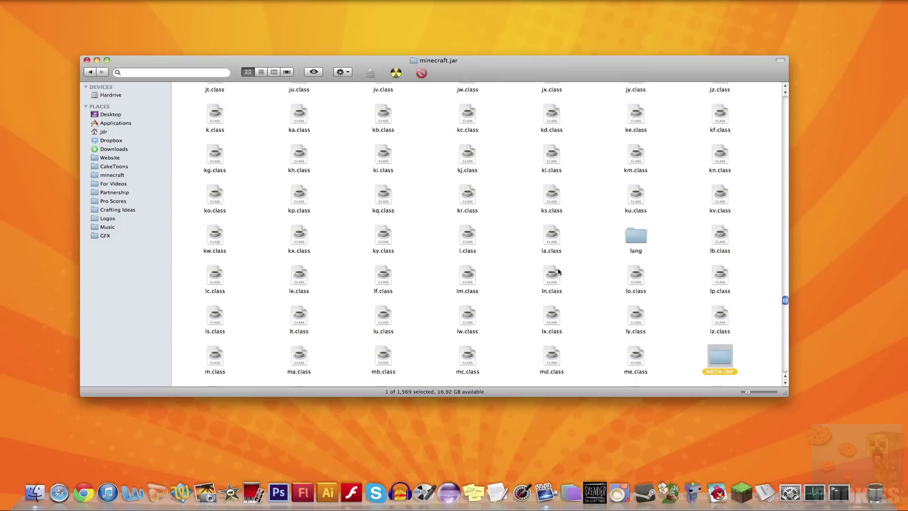
pyautogui.scroll(-6, 609, 255)
pyautogui.scroll(6, 610, 255)
pyautogui.scroll(-3, 610, 264)
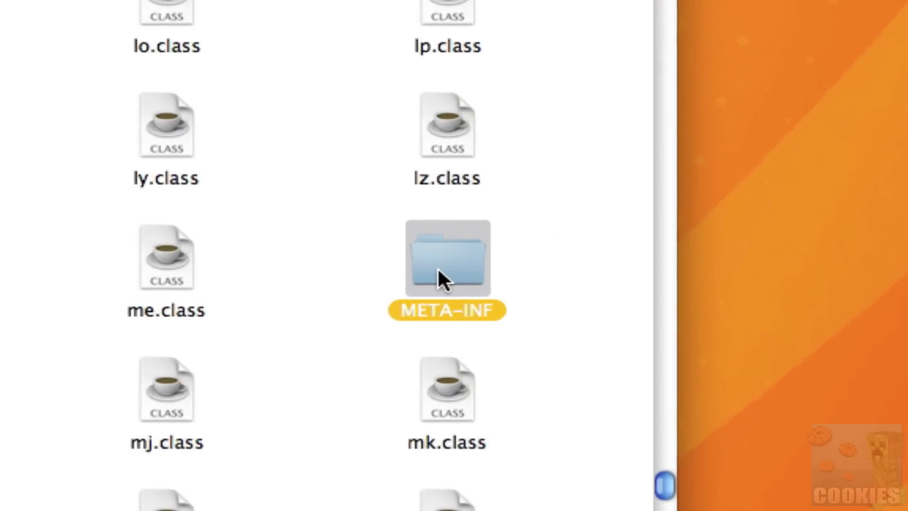
pyautogui.rightClick(717, 239)
pyautogui.click(493, 326)
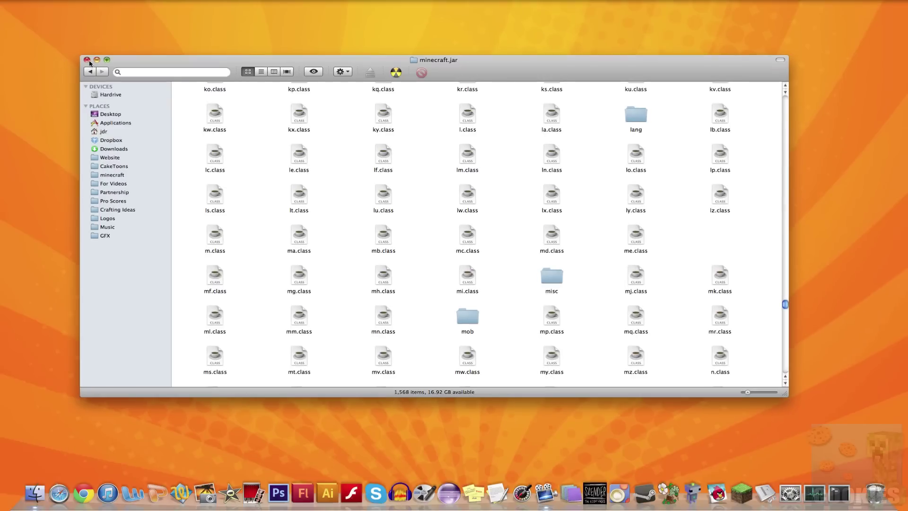
pyautogui.click(88, 60)
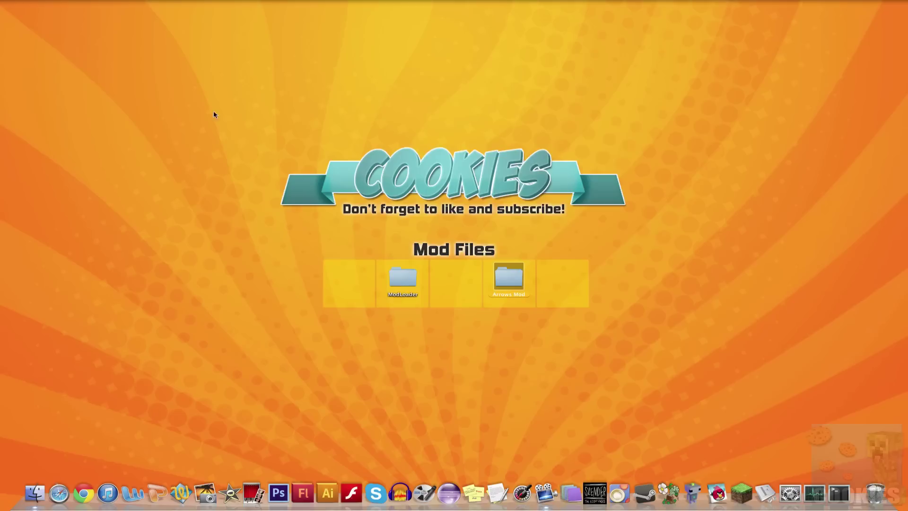
# Step: Launch Minecraft from the Dock and log in through the launcher
pyautogui.click(733, 484)
pyautogui.press('Return')
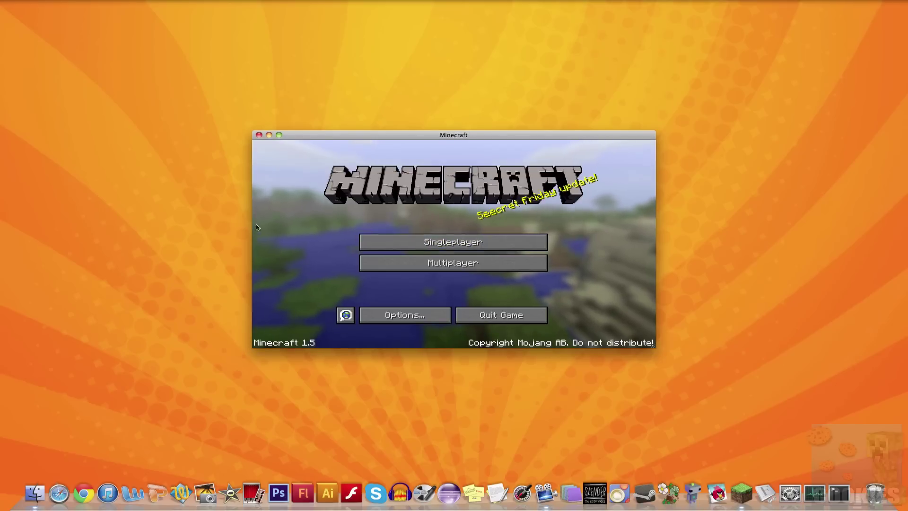
# Step: Maximize the game window and create a new singleplayer world in Creative mode
pyautogui.click(279, 135)
pyautogui.click(454, 223)
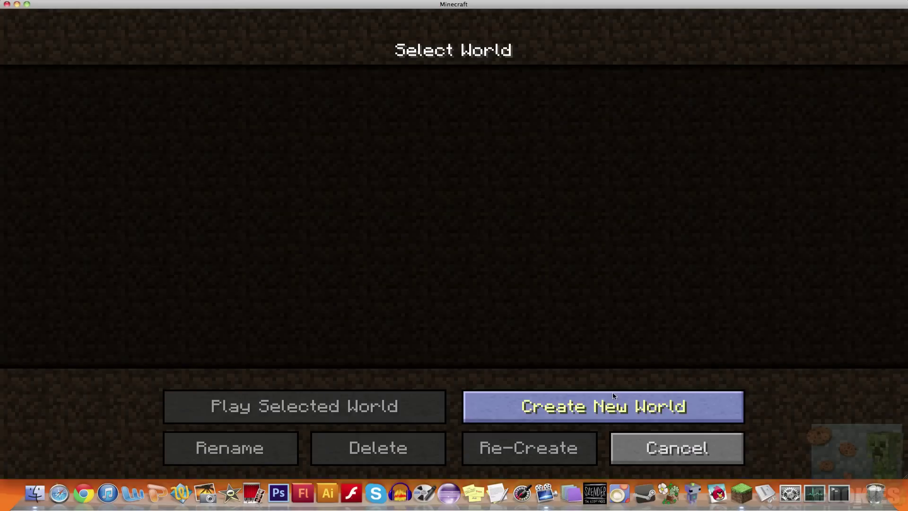
pyautogui.click(610, 405)
pyautogui.click(497, 232)
pyautogui.click(305, 456)
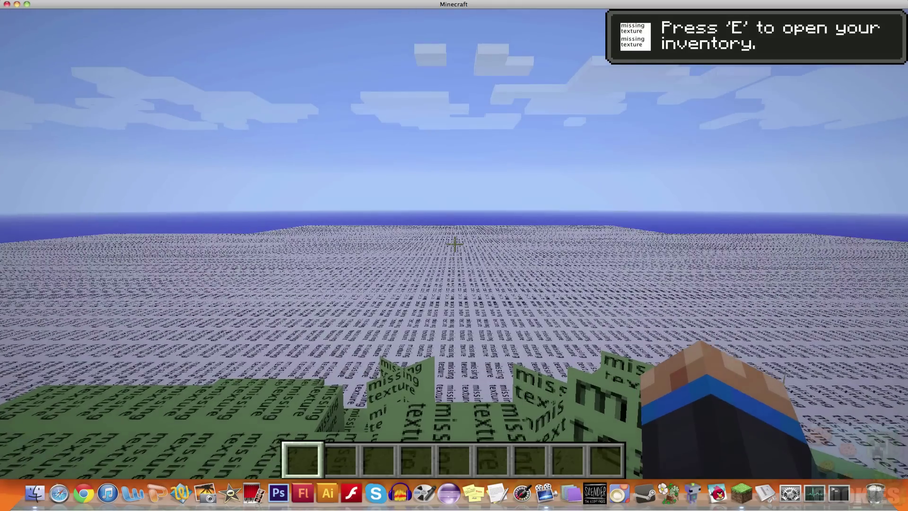
# Step: Browse the creative inventory categories to Combat, where the elemental arrows and bow appear
pyautogui.press('e')
pyautogui.click(349, 104)
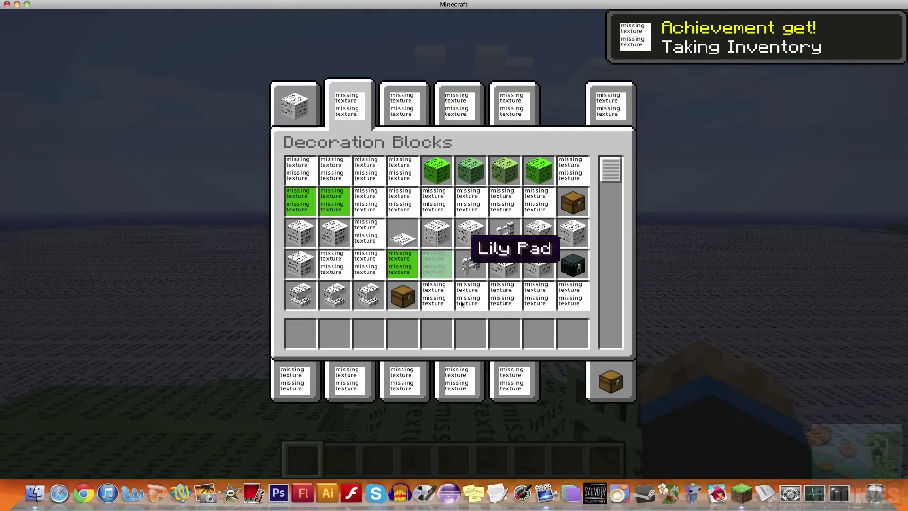
pyautogui.scroll(-1, 462, 312)
pyautogui.click(302, 380)
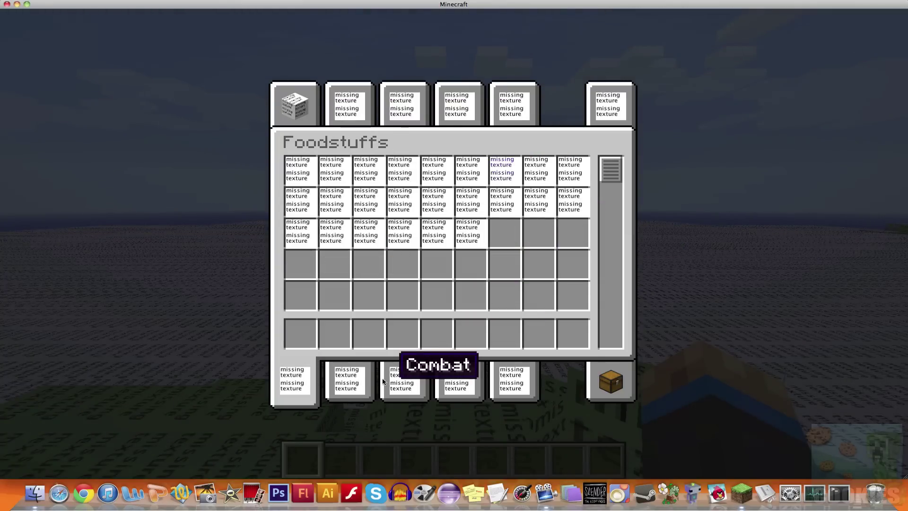
pyautogui.click(399, 378)
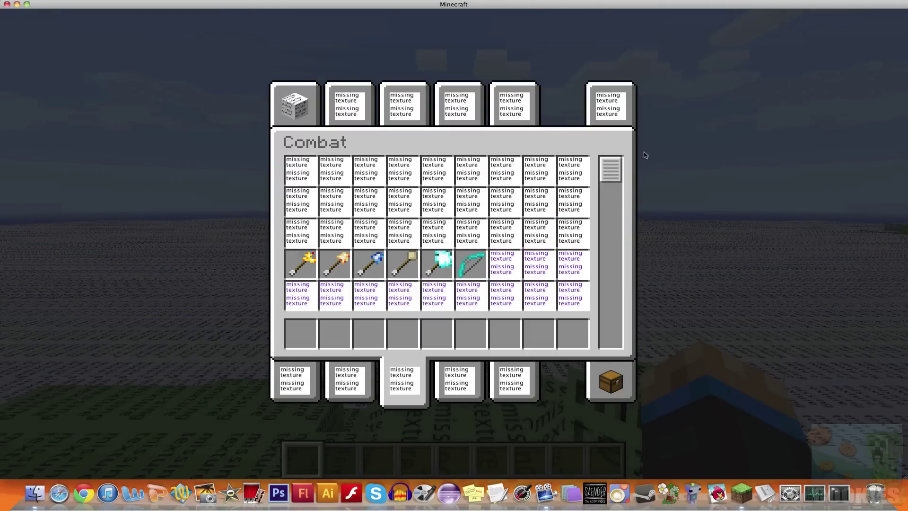
pyautogui.scroll(-1, 644, 156)
pyautogui.scroll(1, 644, 155)
pyautogui.click(610, 103)
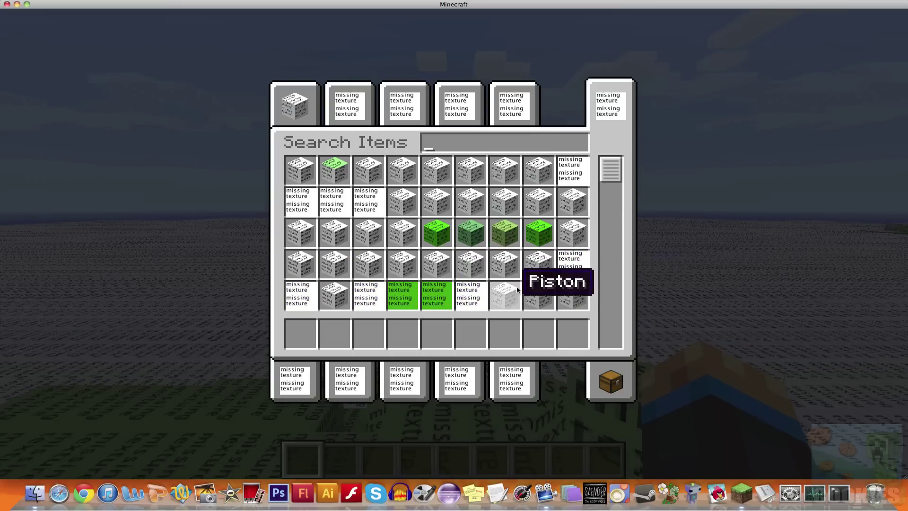
pyautogui.click(415, 376)
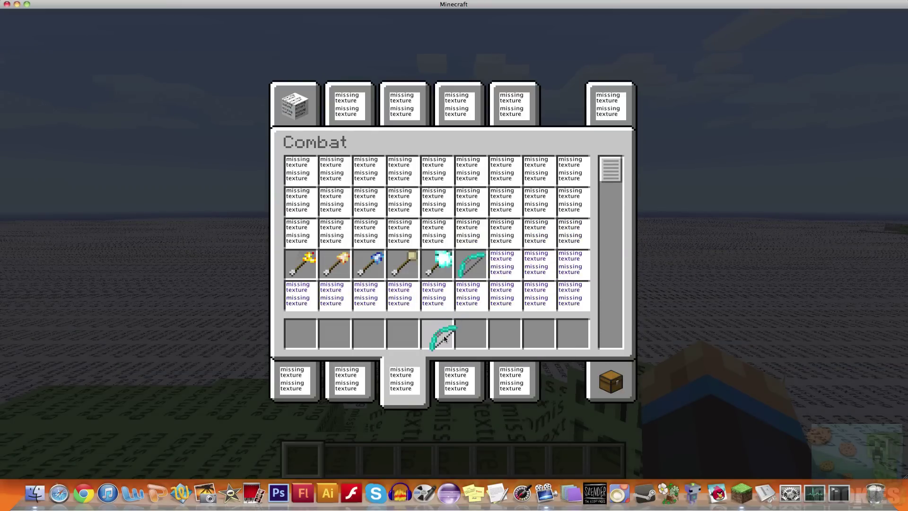
# Step: Hold the Homing Bow from hotbar slot 5 in the world and draw it
pyautogui.press('e')
pyautogui.press('5')
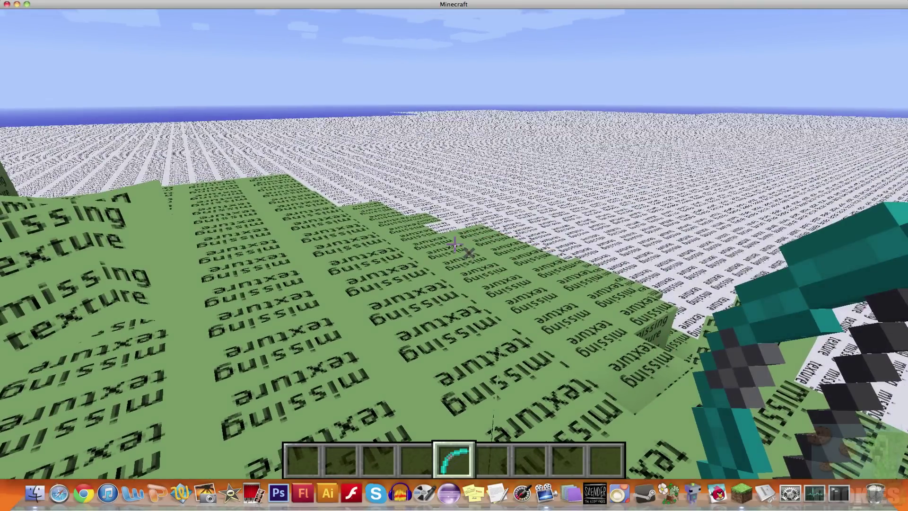
pyautogui.rightClick(455, 244)
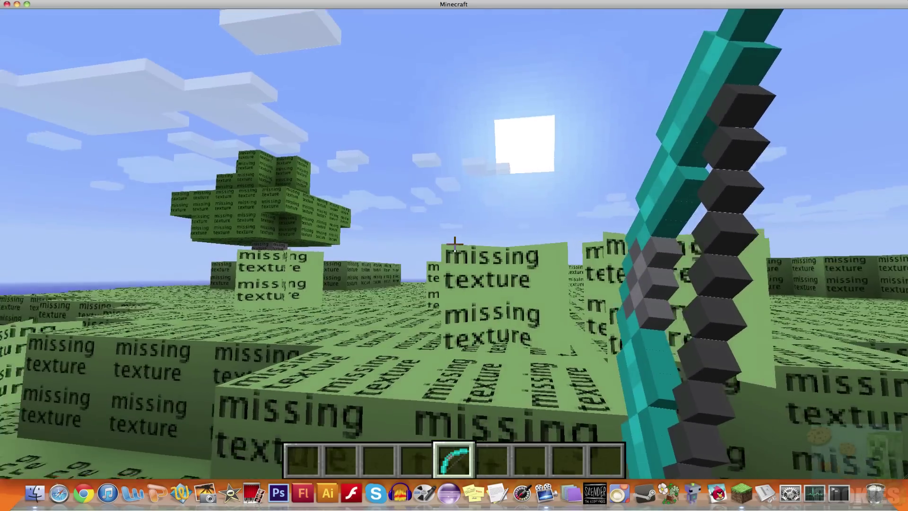